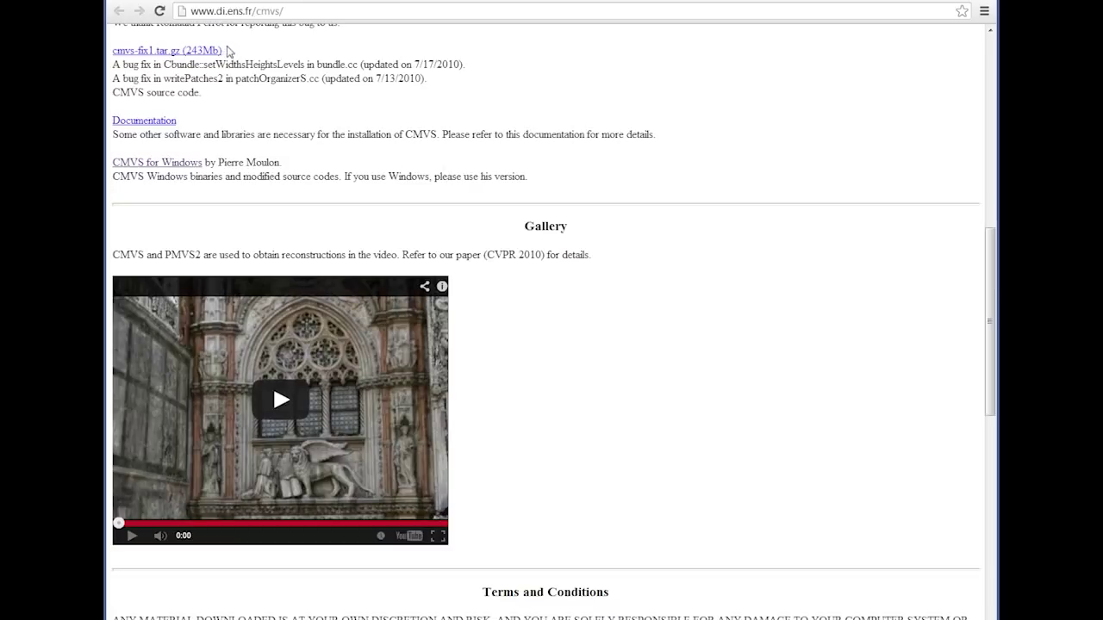
- Scroll the CMVS page's download section and highlight the 'CMVS for Windows by Pierre Moulon' line
scroll(231, 53, "up", 7)
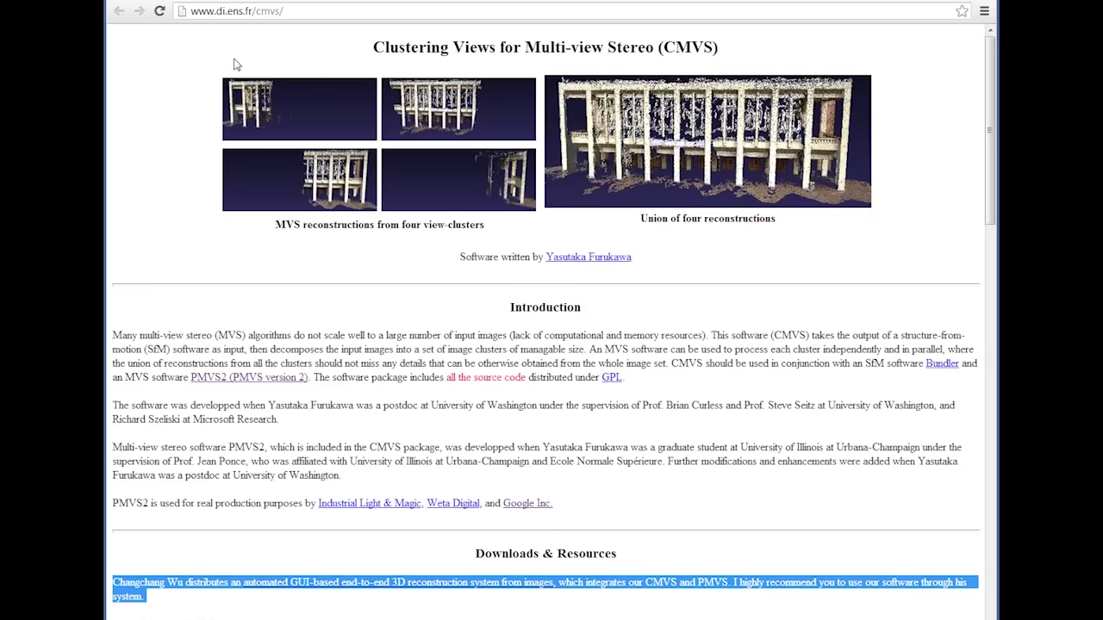
scroll(234, 65, "down", 5)
scroll(234, 58, "down", 1)
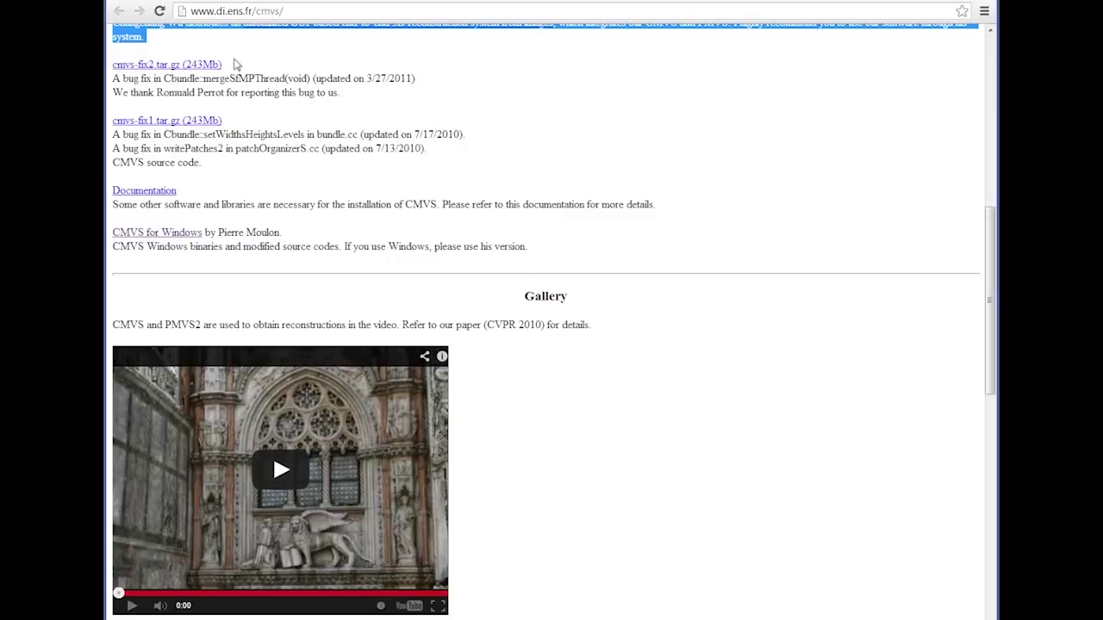
left_click_drag(287, 239, 146, 230)
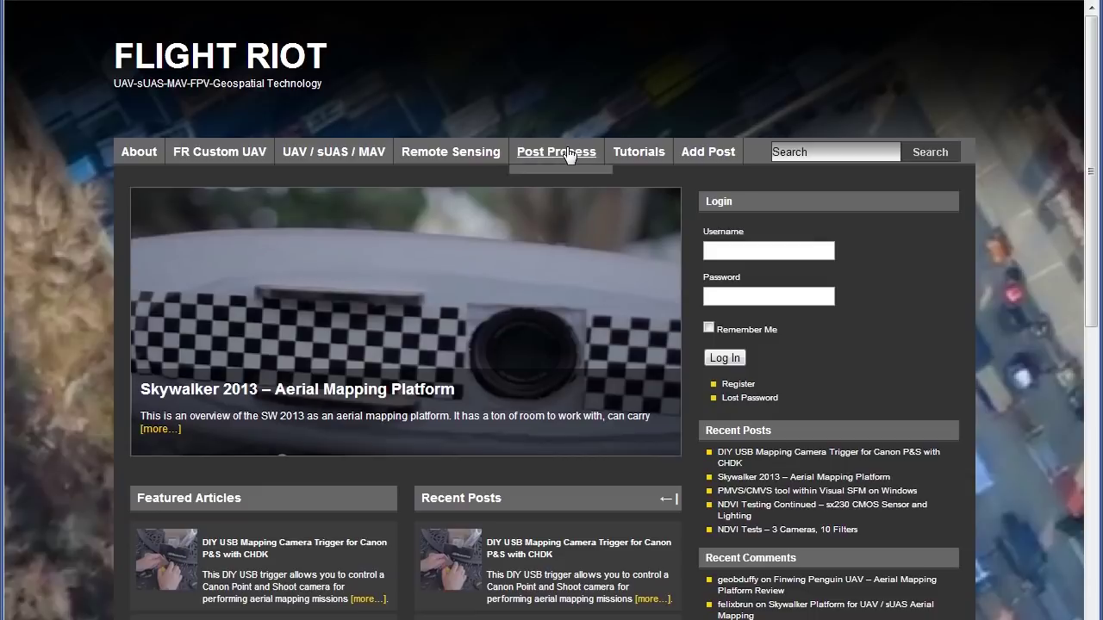
- Download the one-zip VisualSFM, CMVS and SFM_georef bundle from Flight Riot's Post Process page
left_click(554, 152)
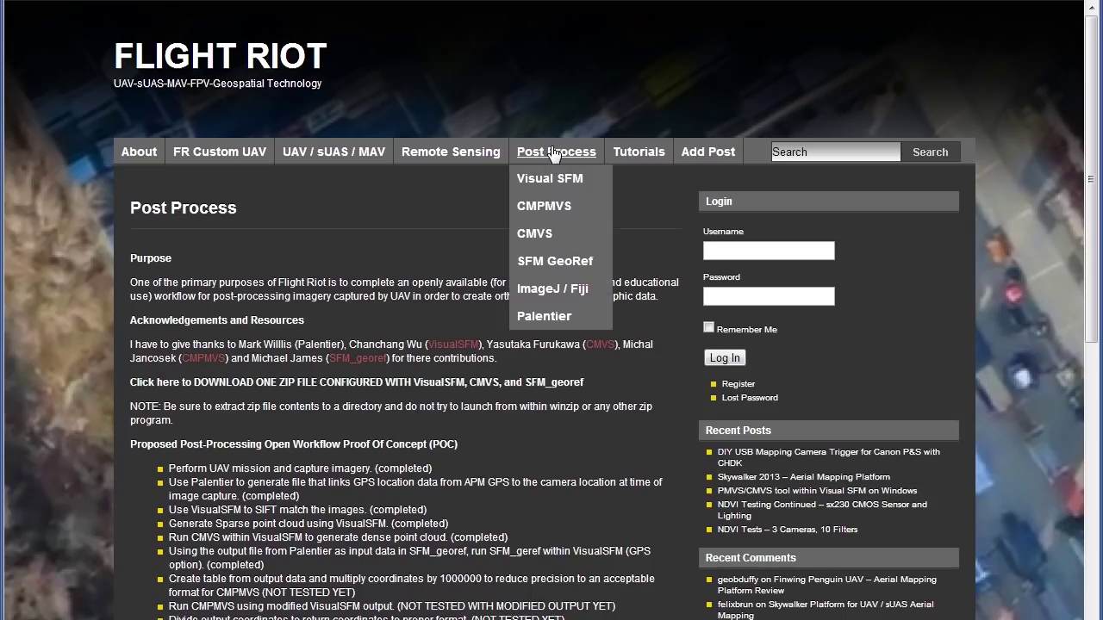
scroll(414, 193, "down", 2)
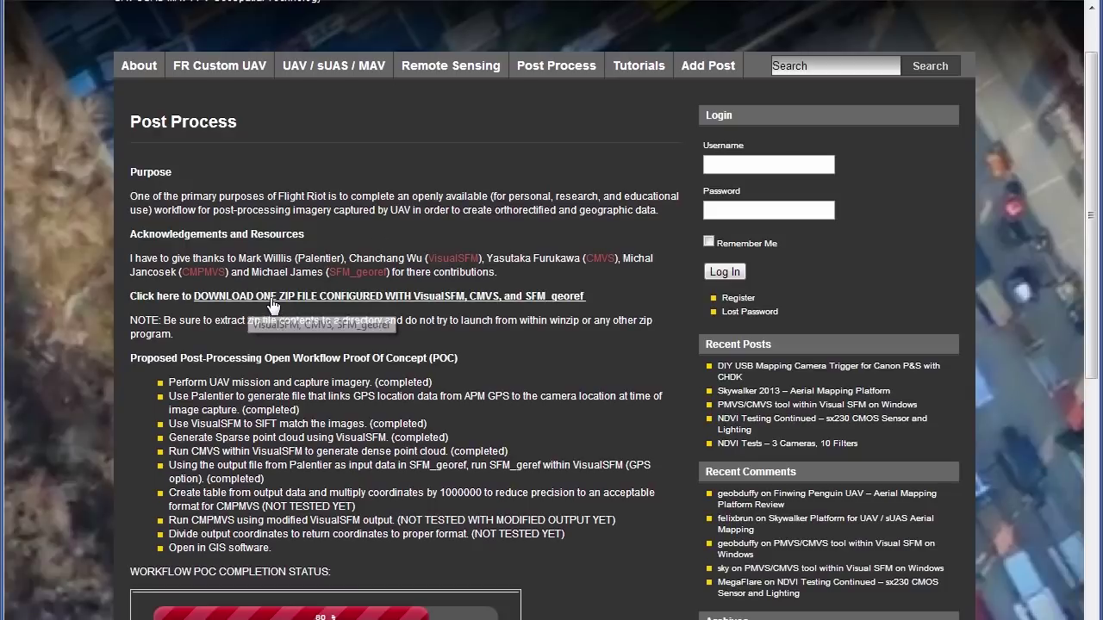
scroll(439, 304, "down", 2)
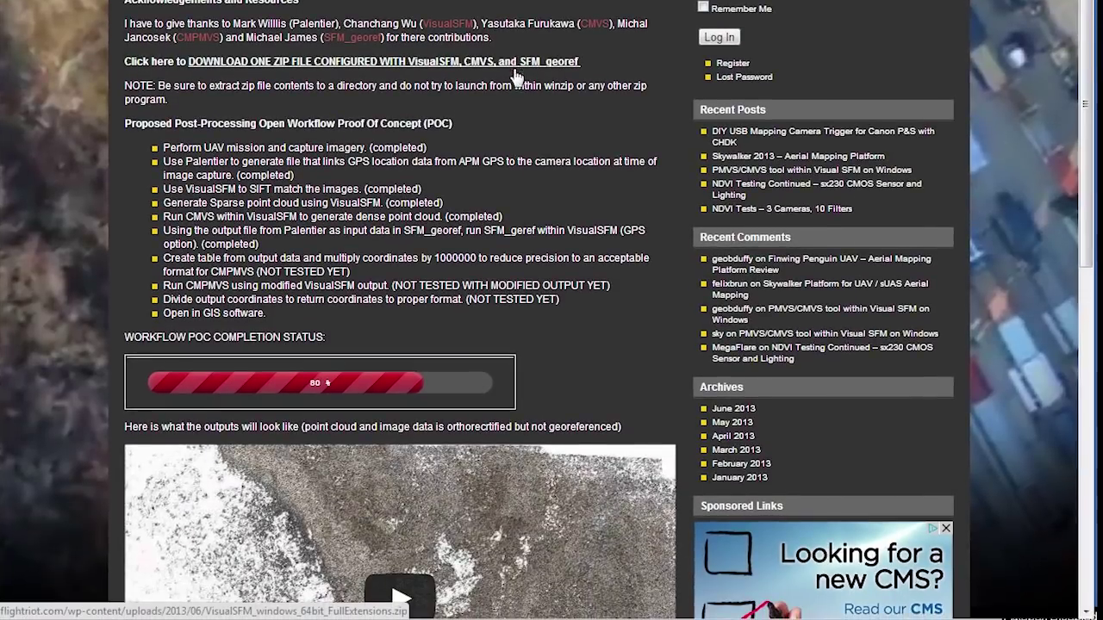
left_click(515, 69)
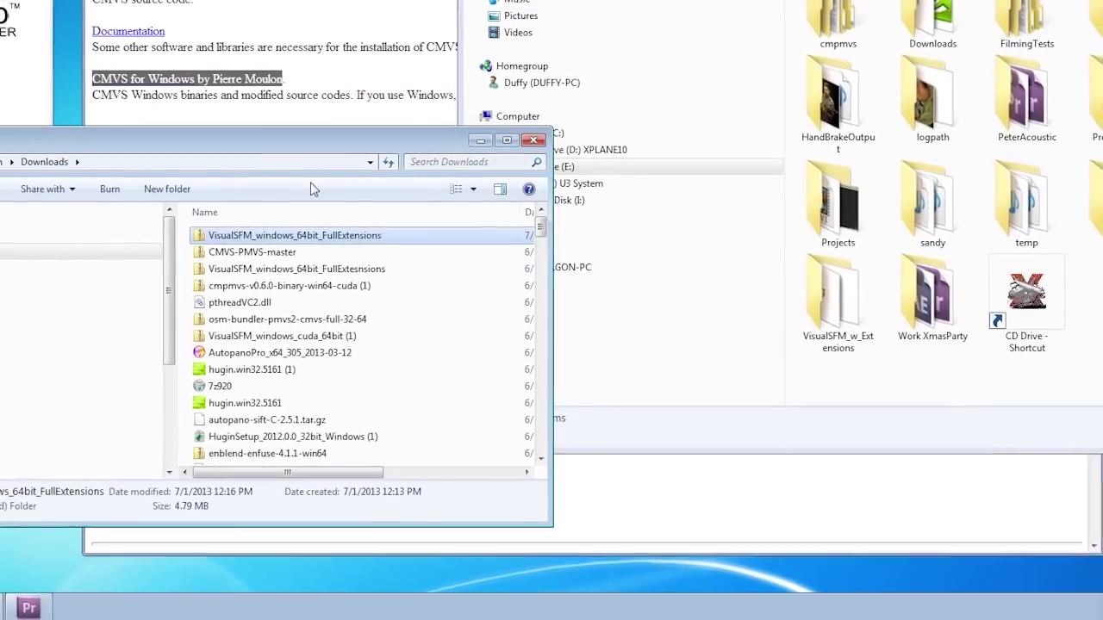
- Open the downloaded zip with 7-Zip and copy the VisualSFM_windows_64bit folder onto drive E:
right_click(200, 238)
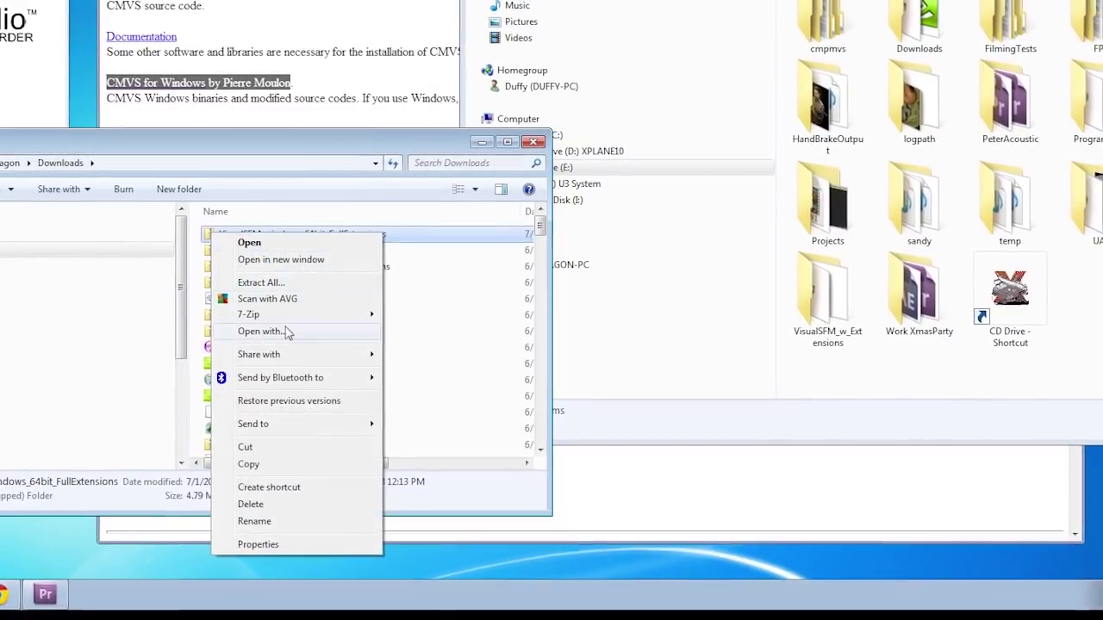
mouse_move(284, 316)
left_click(405, 312)
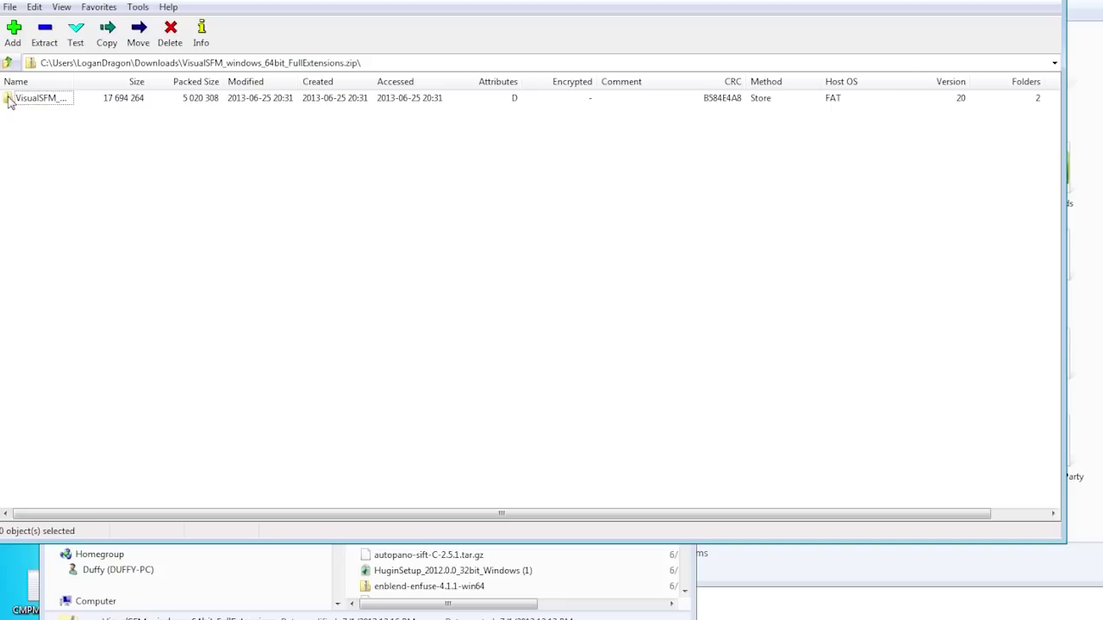
left_click(10, 101)
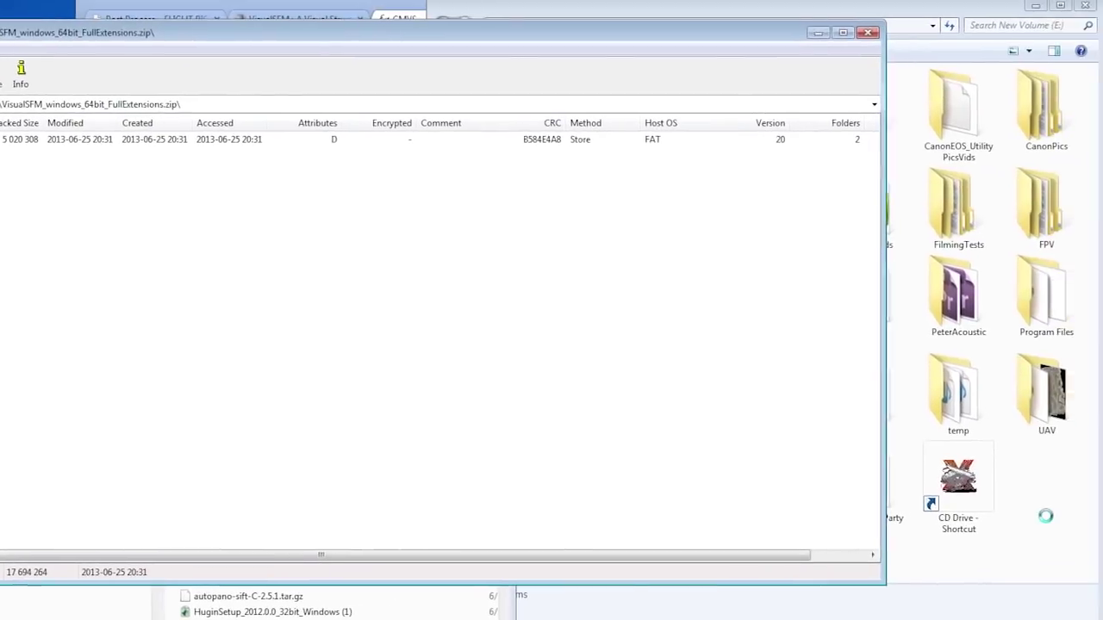
left_click(1102, 482)
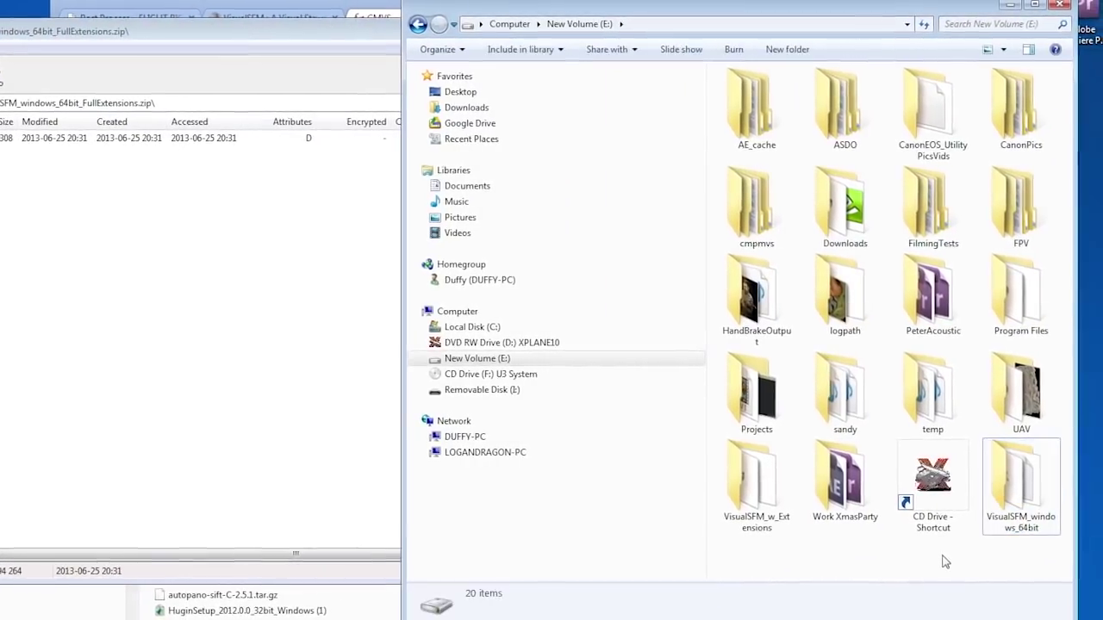
double_click(1043, 487)
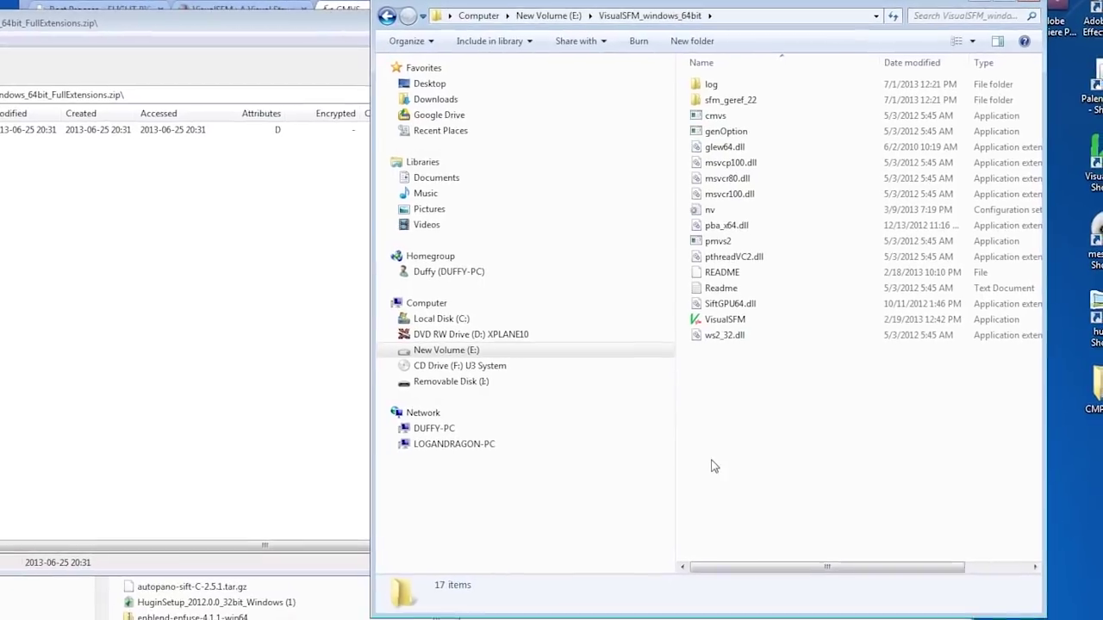
- Copy VisualSFM.exe, paste it as a desktop shortcut, and launch VisualSFM from it
left_click(701, 315)
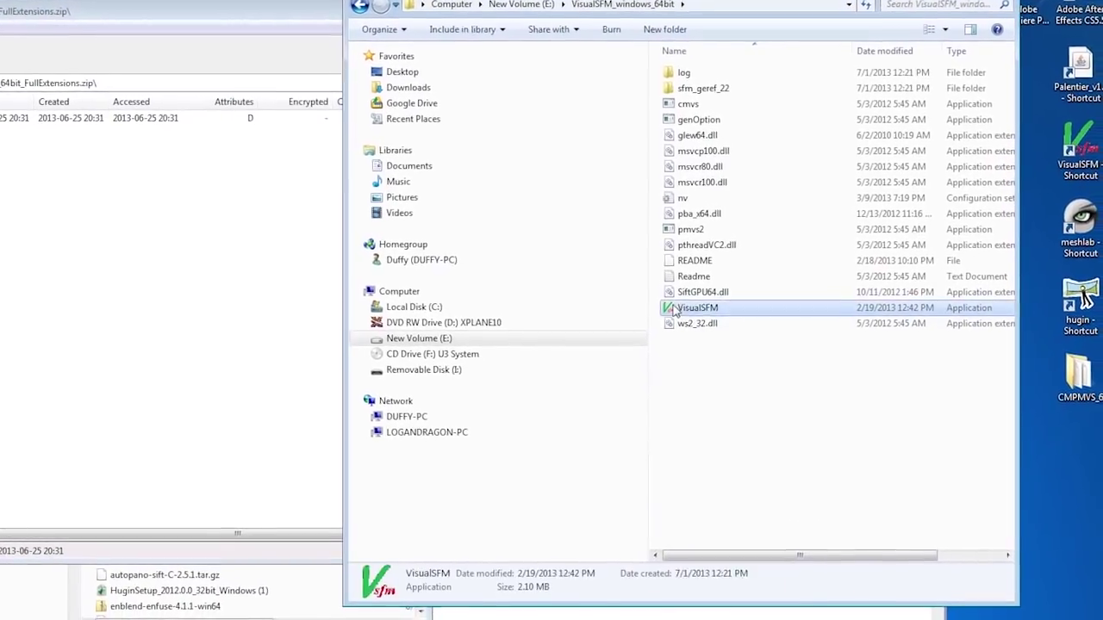
right_click(702, 316)
left_click(1058, 454)
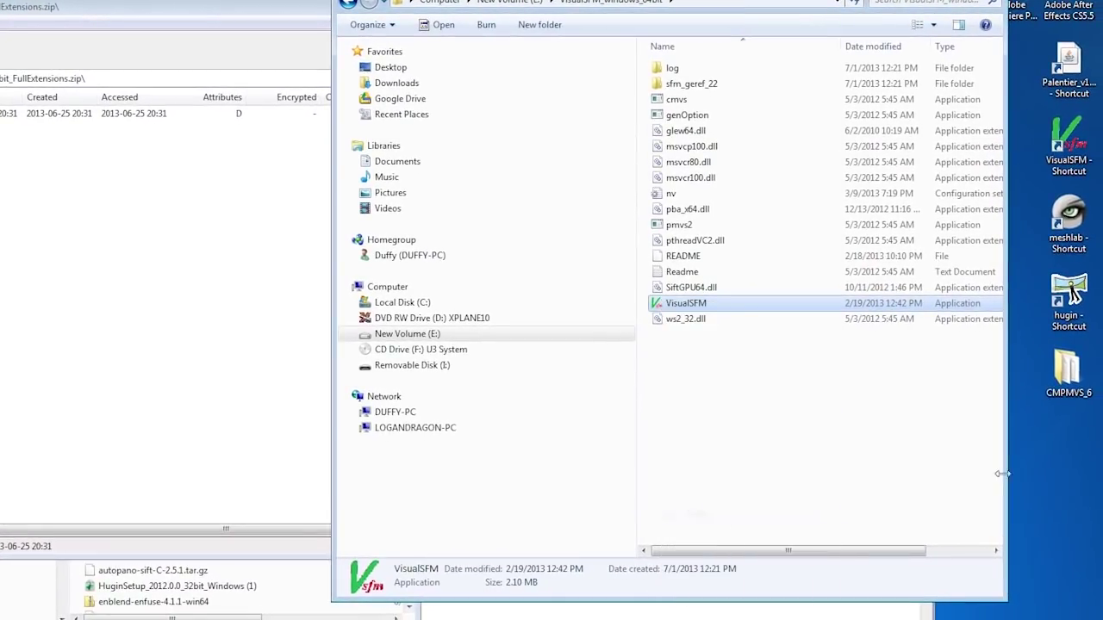
right_click(1058, 454)
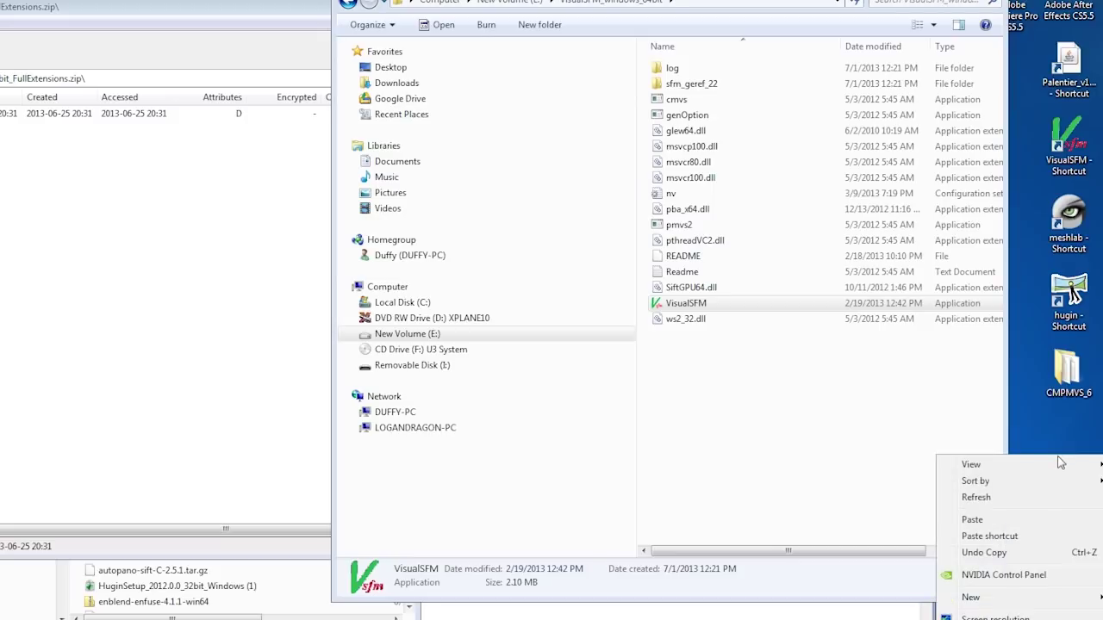
left_click(1056, 536)
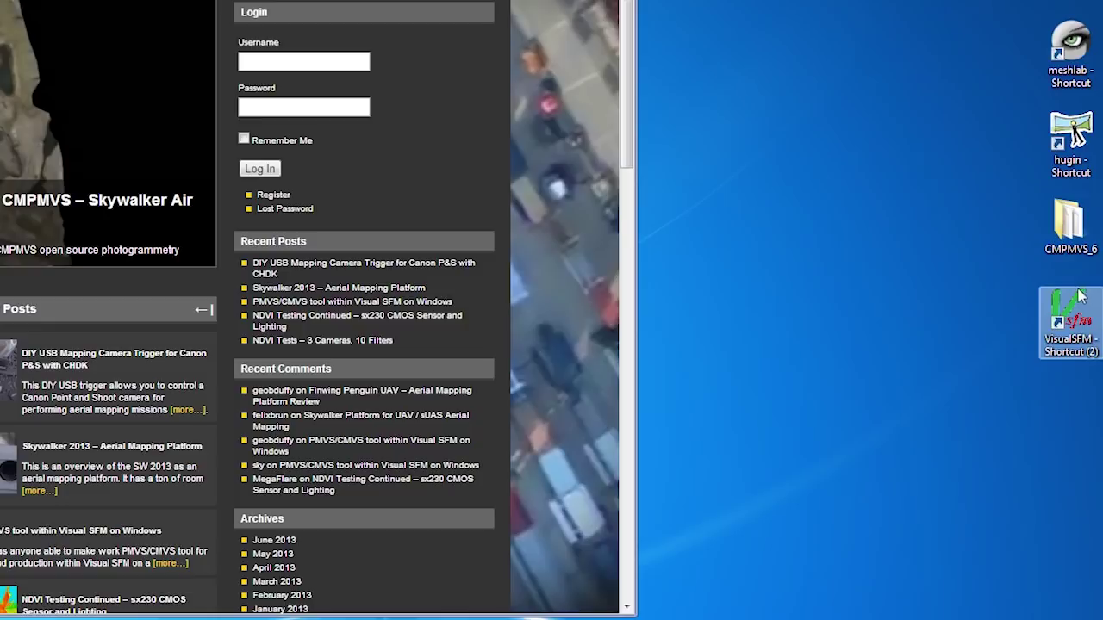
double_click(1079, 297)
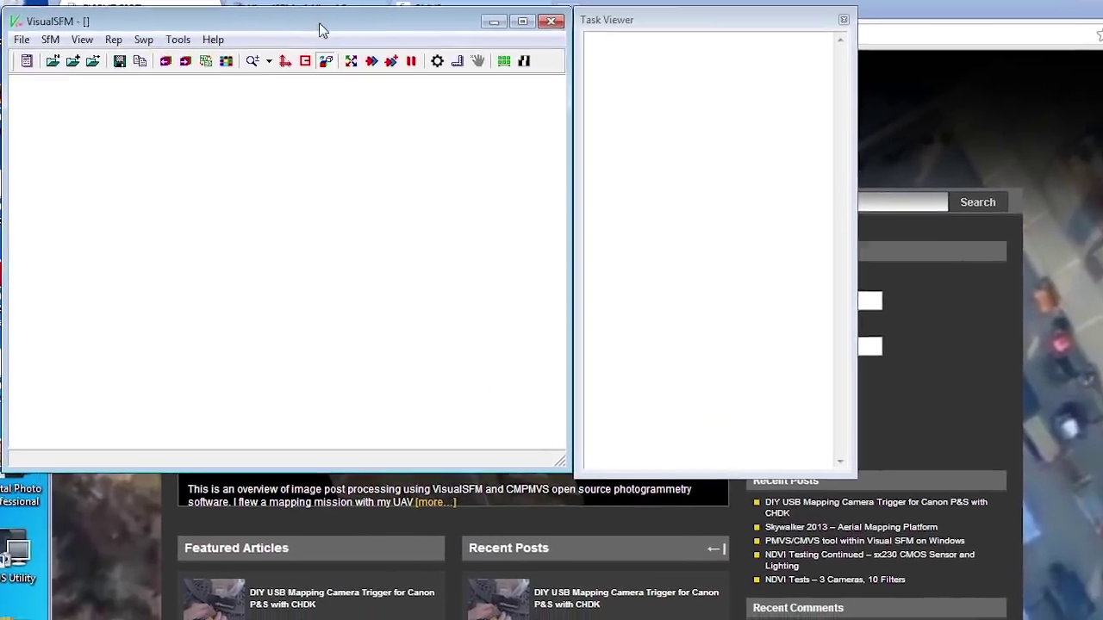
- Maximize VisualSFM and load all 17 aerial photos from VisualSFMTutorial_1 via Open+ Multi Images
left_click_drag(319, 30, 530, 166)
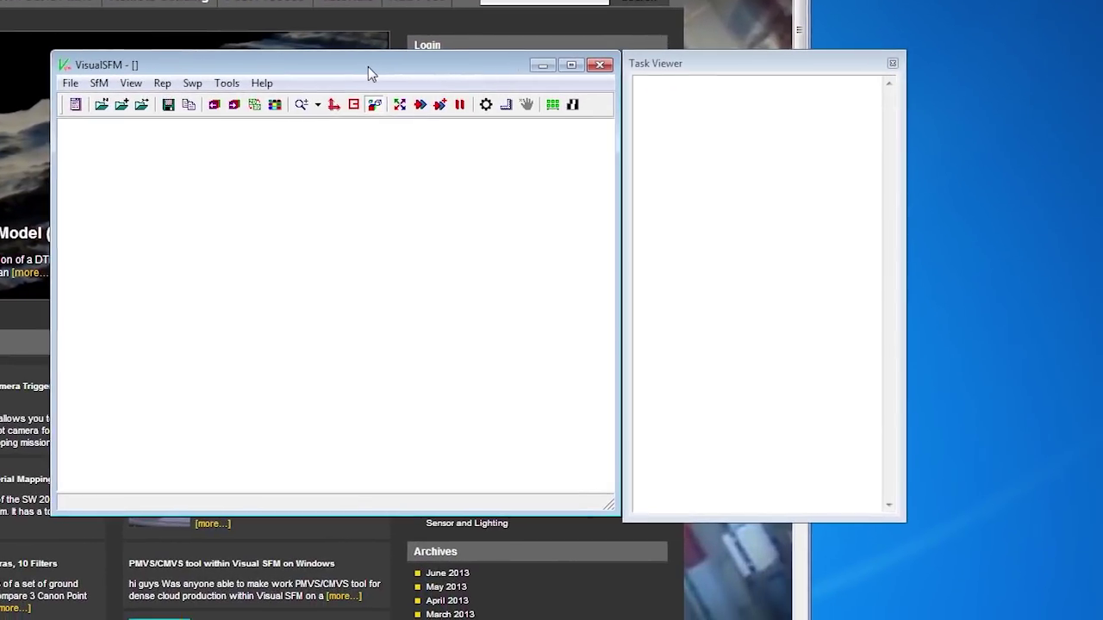
double_click(368, 69)
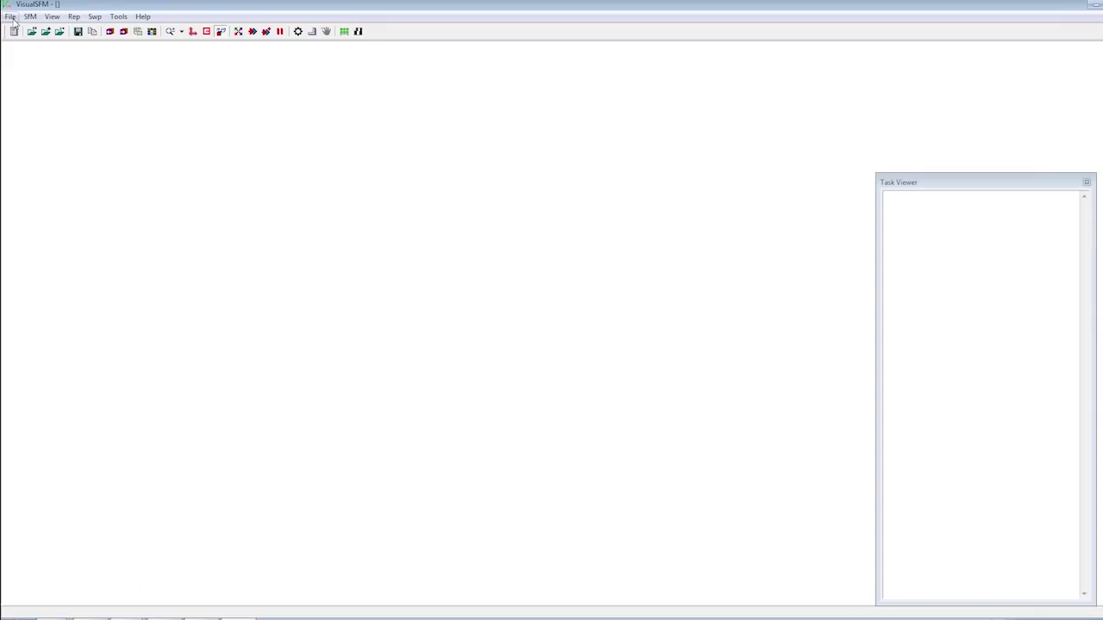
left_click(10, 16)
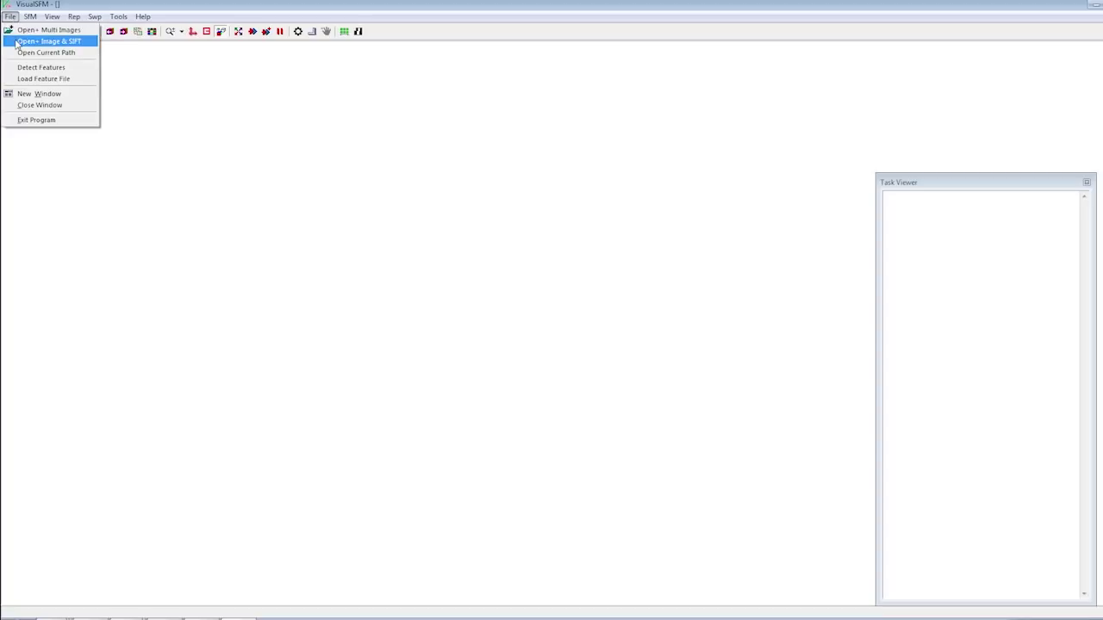
left_click(16, 31)
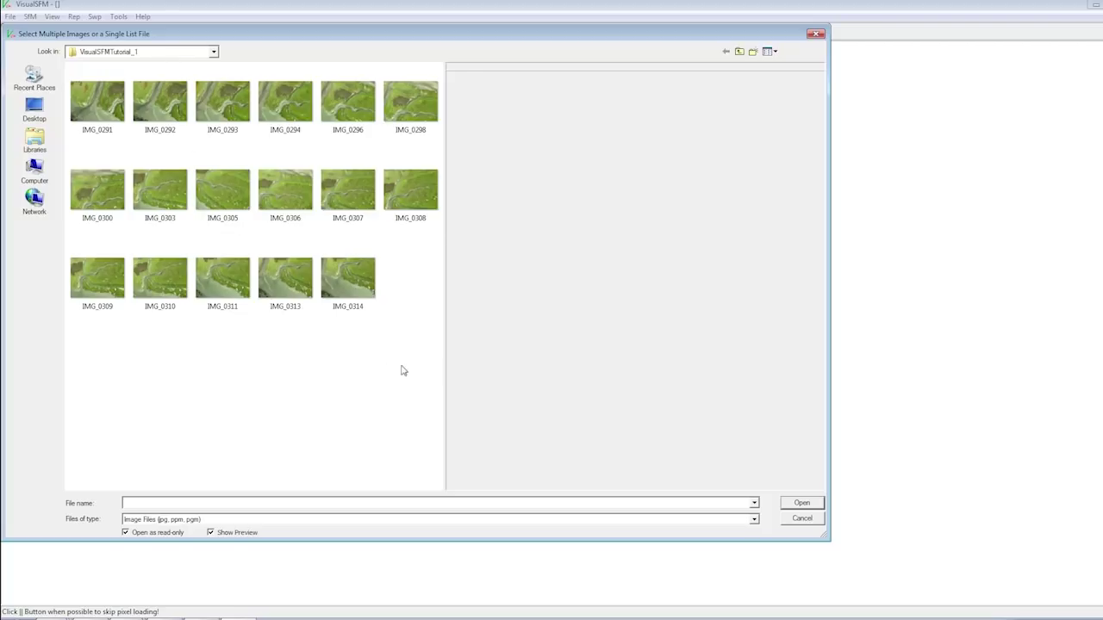
left_click_drag(422, 363, 67, 65)
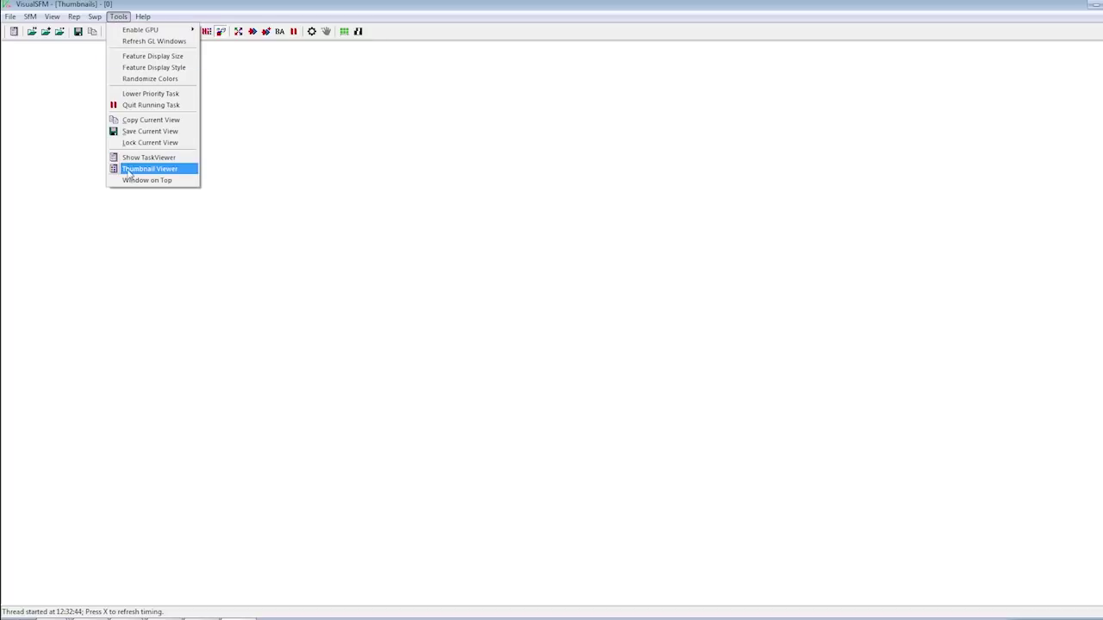
- Show the Task Viewer beside smaller thumbnails and run Compute Missing Match on all image pairs
left_click(129, 159)
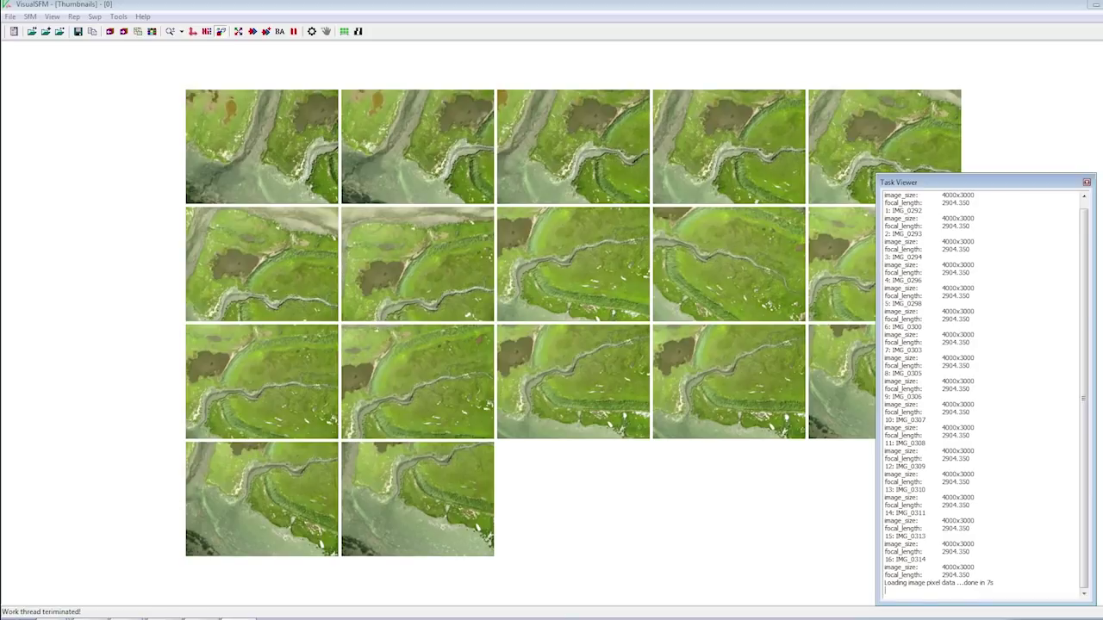
left_click_drag(1022, 186, 1057, 62)
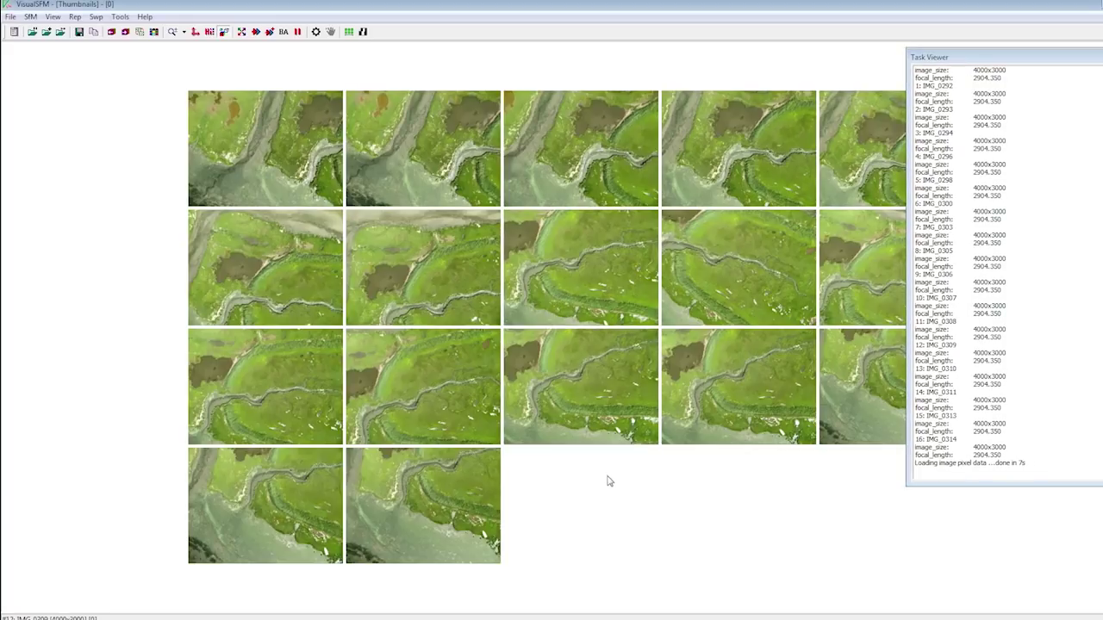
scroll(652, 443, "down", 3)
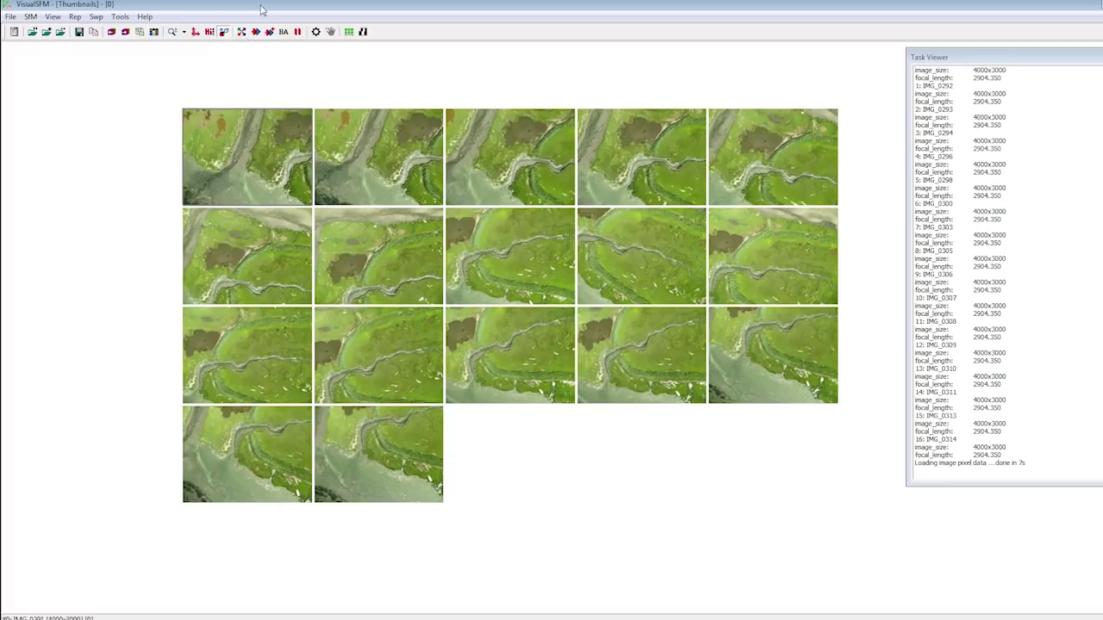
left_click(243, 31)
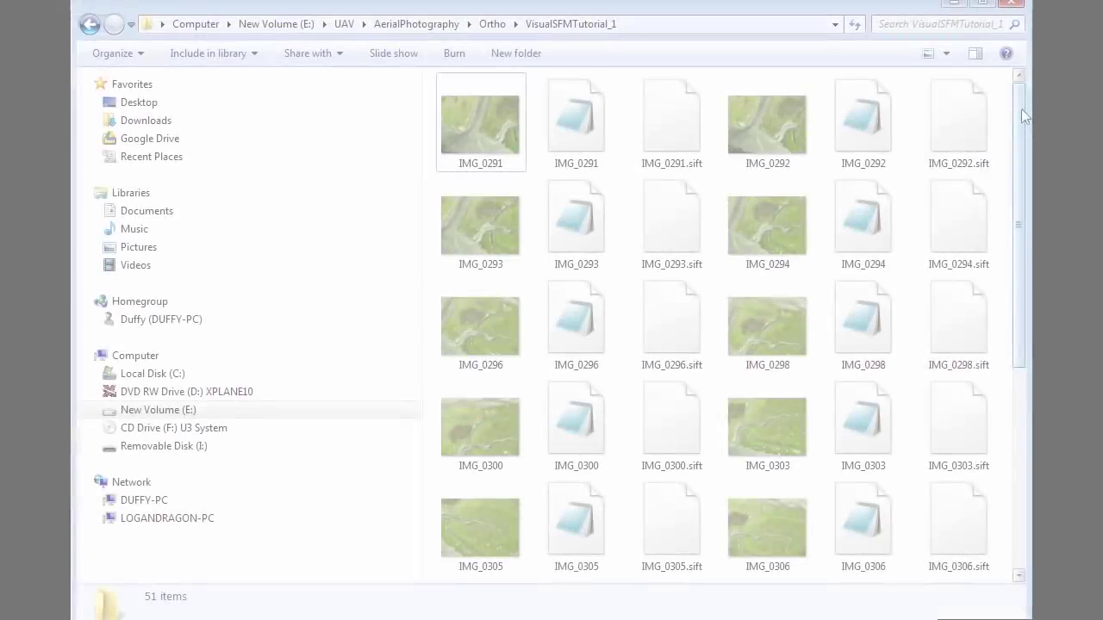
- Run Compute 3D Reconstruction once matching finishes, yielding 16 cameras and 20,938 points
mouse_move(1022, 109)
left_mouse_down()
mouse_move(1024, 316)
mouse_move(1024, 111)
left_mouse_up()
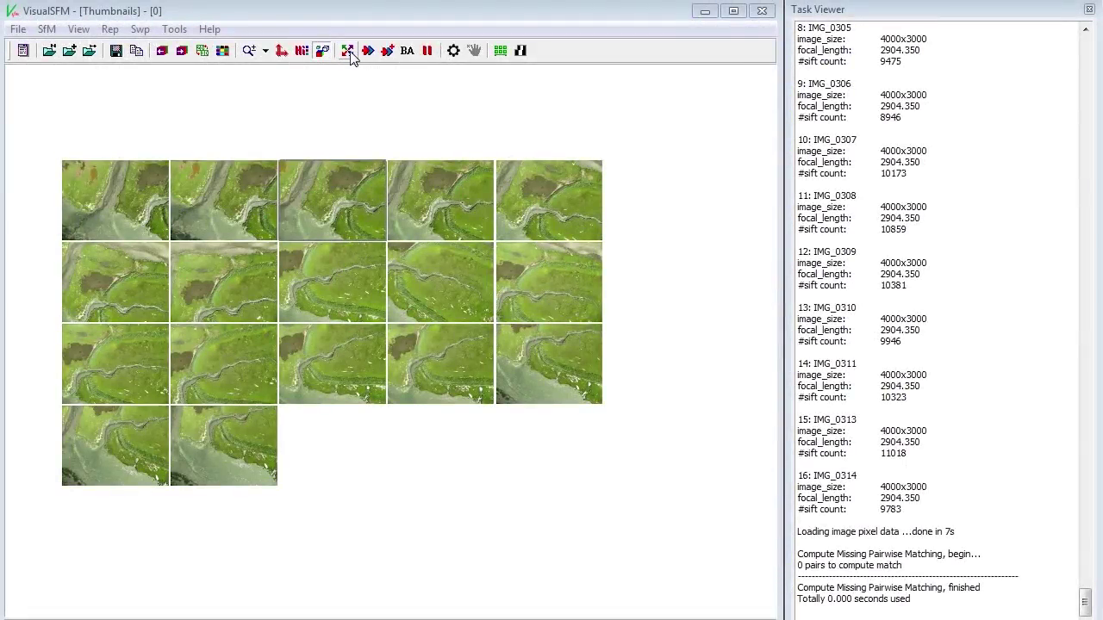
left_click(369, 53)
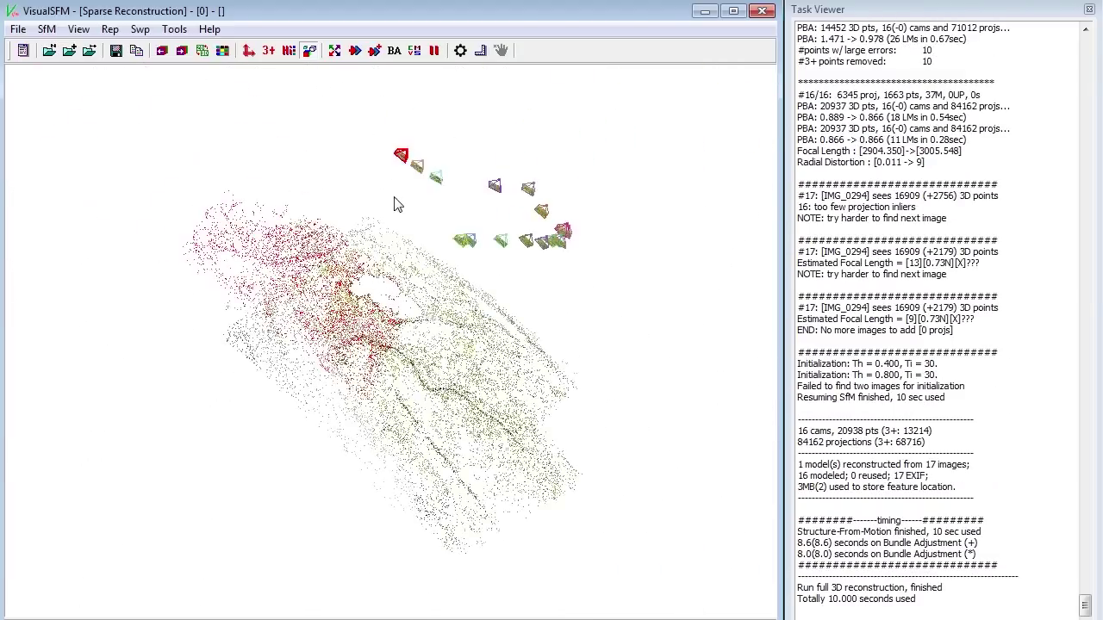
- Tilt the sparse point cloud to a top-down view and zoom in on it
left_click_drag(703, 356, 175, 344)
scroll(396, 311, "up", 3, "ctrl")
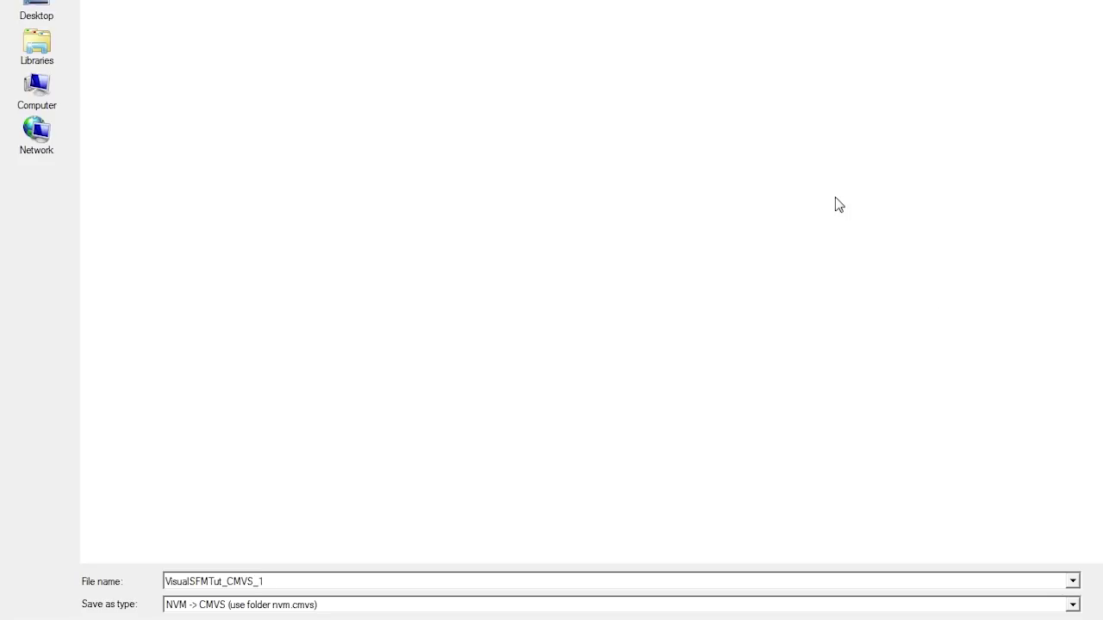
- Save the CMVS export as VisualSFMTut_CMVS_1 to launch the CMVS/PMVS dense reconstruction
left_click(1102, 583)
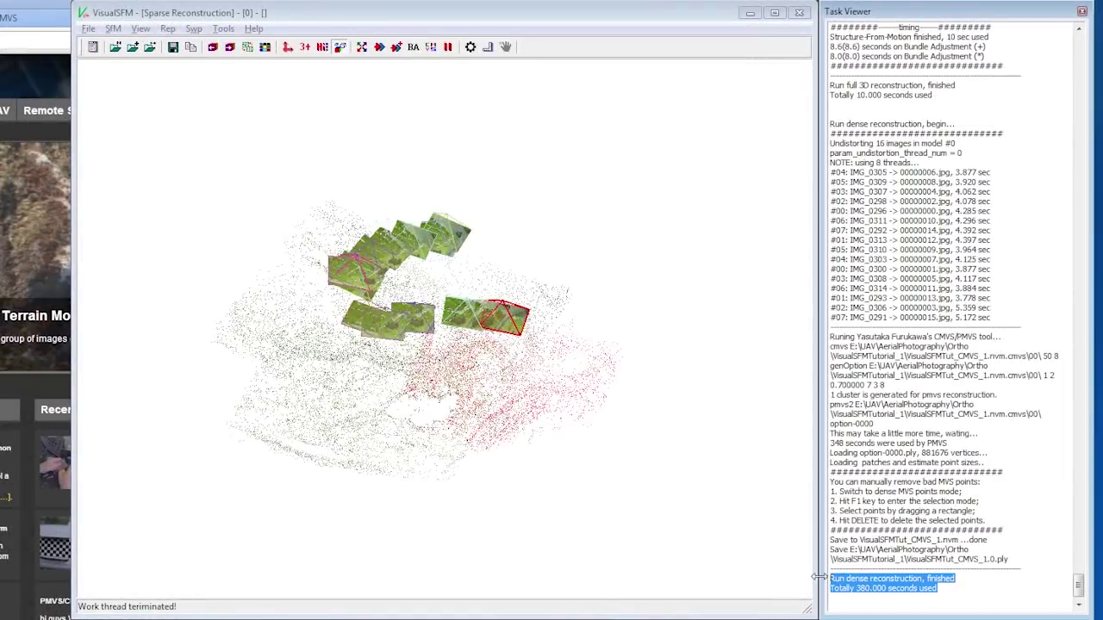
- Zoom and tilt the dense colored cloud and display the 16 camera positions above it
left_click(194, 15)
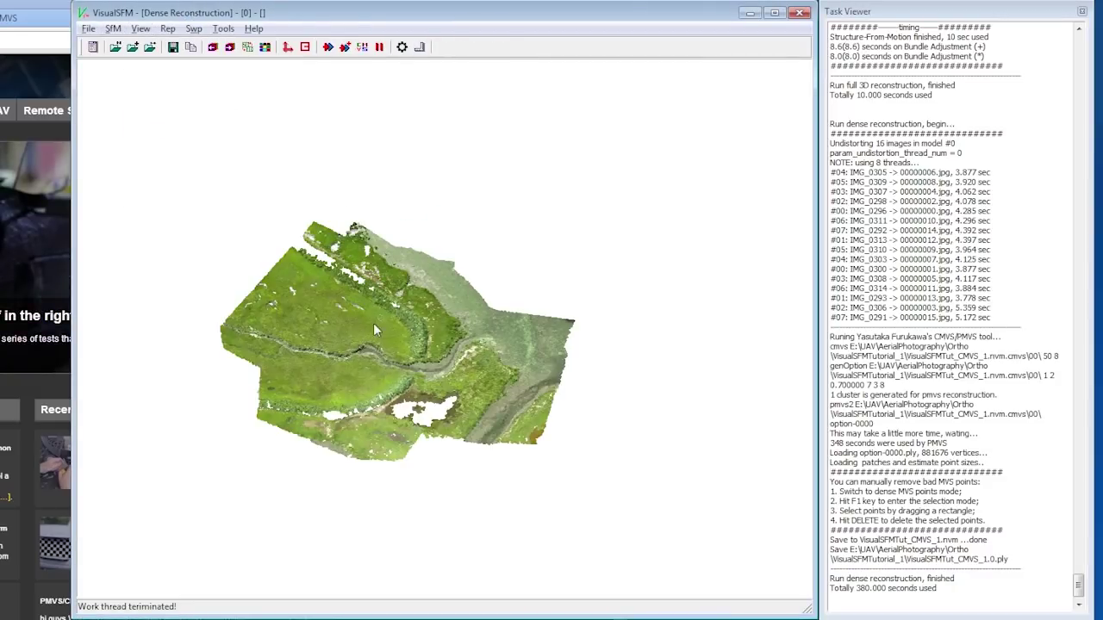
scroll(384, 369, "up", 5)
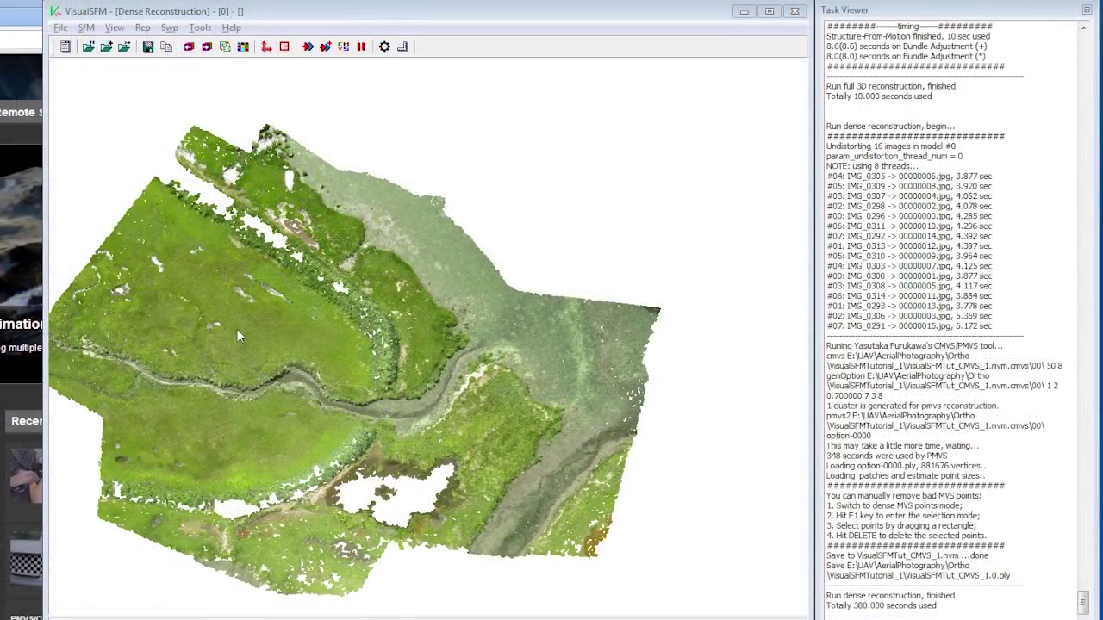
left_click_drag(237, 329, 350, 323)
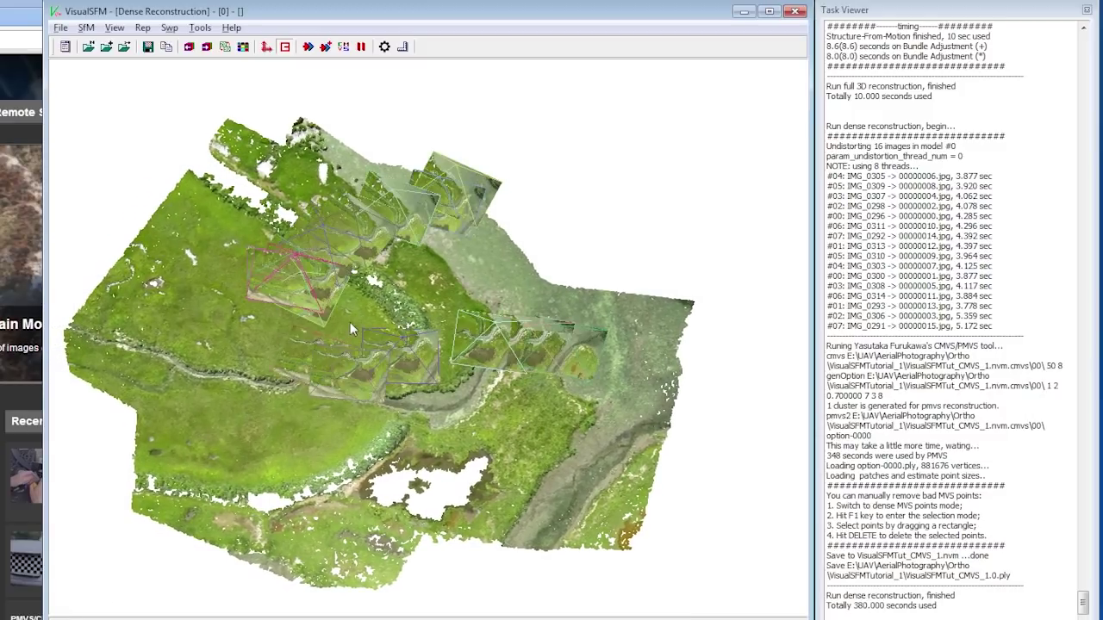
left_click_drag(349, 375, 482, 309)
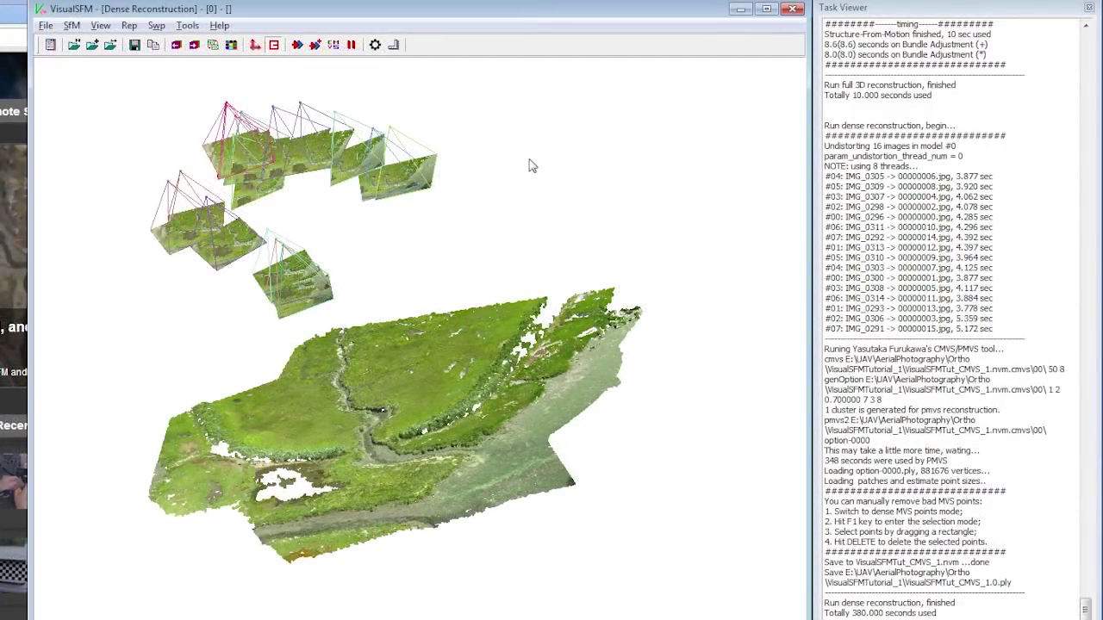
- Zoom into the dense marsh surface and orbit it to a flatter oblique view
scroll(398, 456, "up", 5)
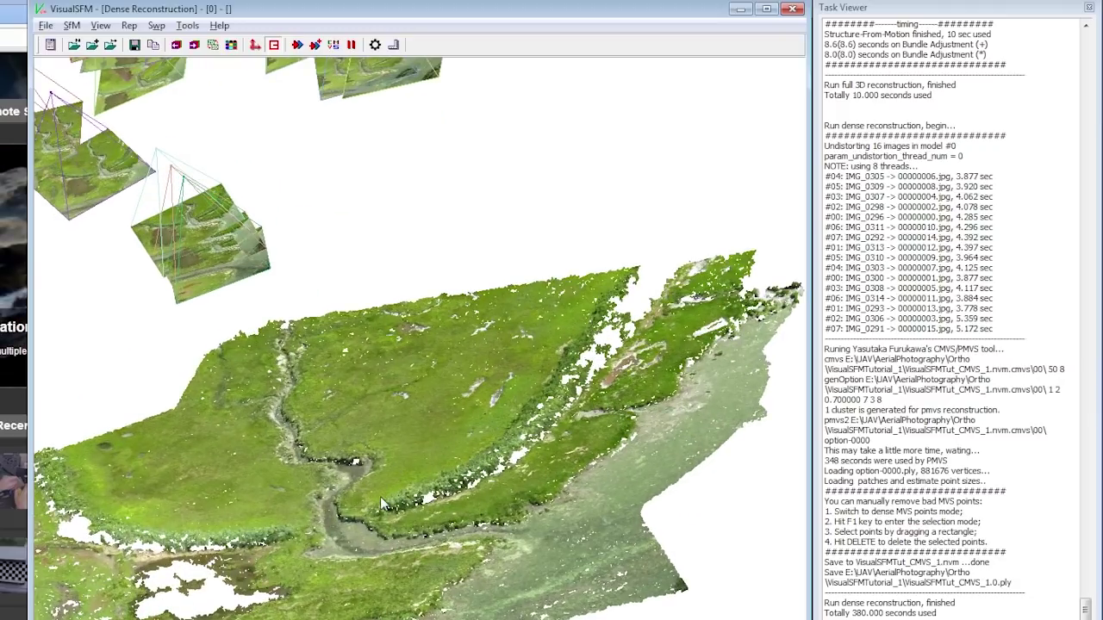
left_click_drag(380, 496, 680, 362)
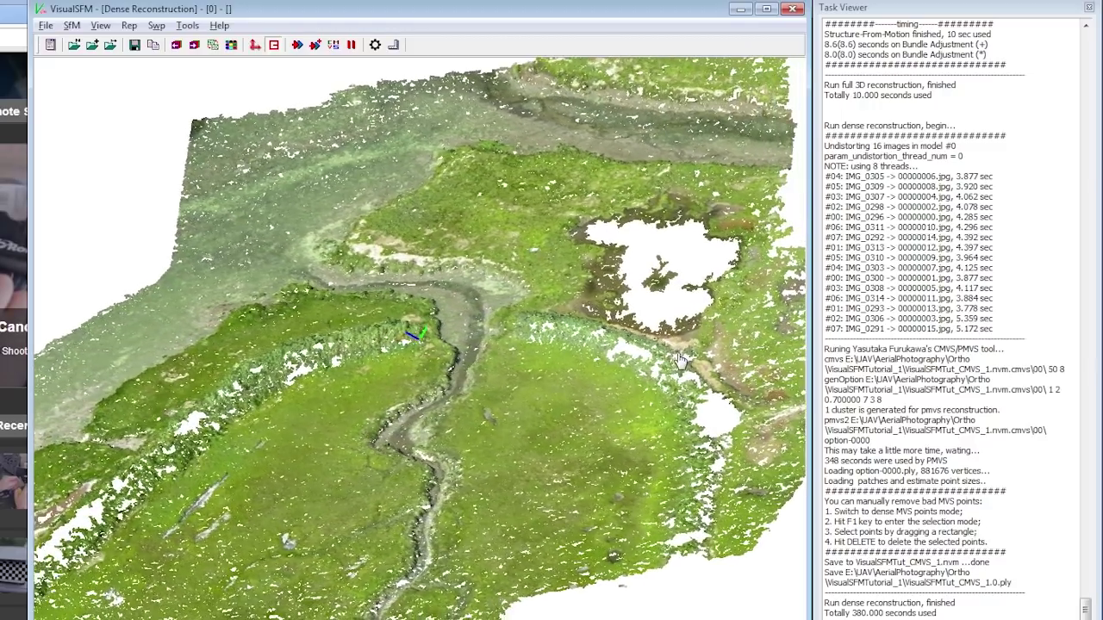
scroll(681, 362, "down", 5)
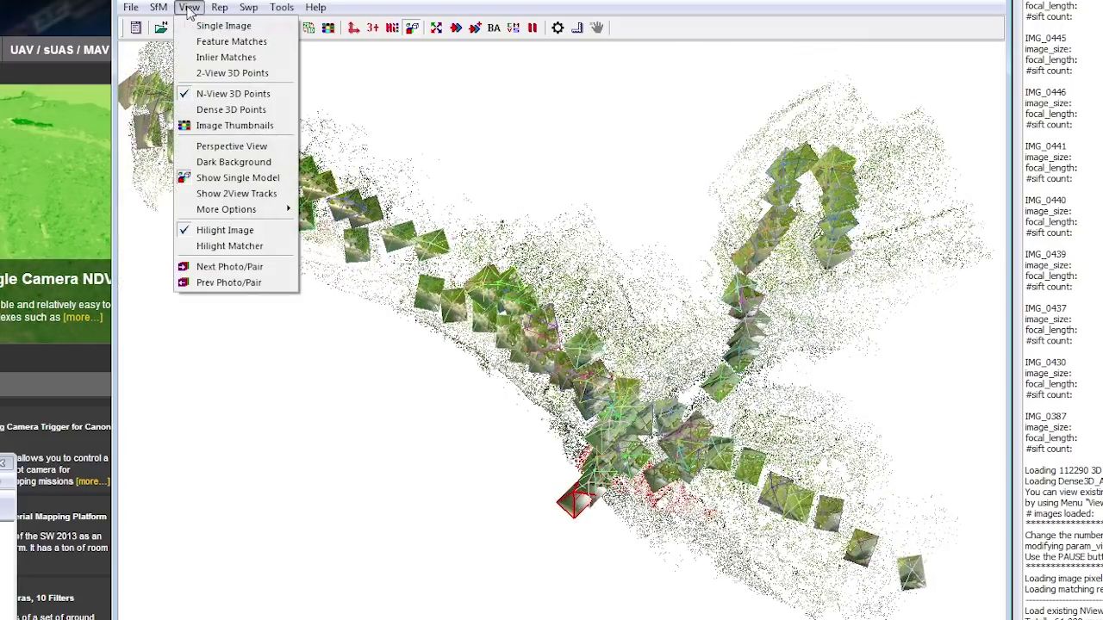
- Switch to Dense 3D Points, then tilt and zoom the colored marsh cloud with camera frustums
left_click(231, 109)
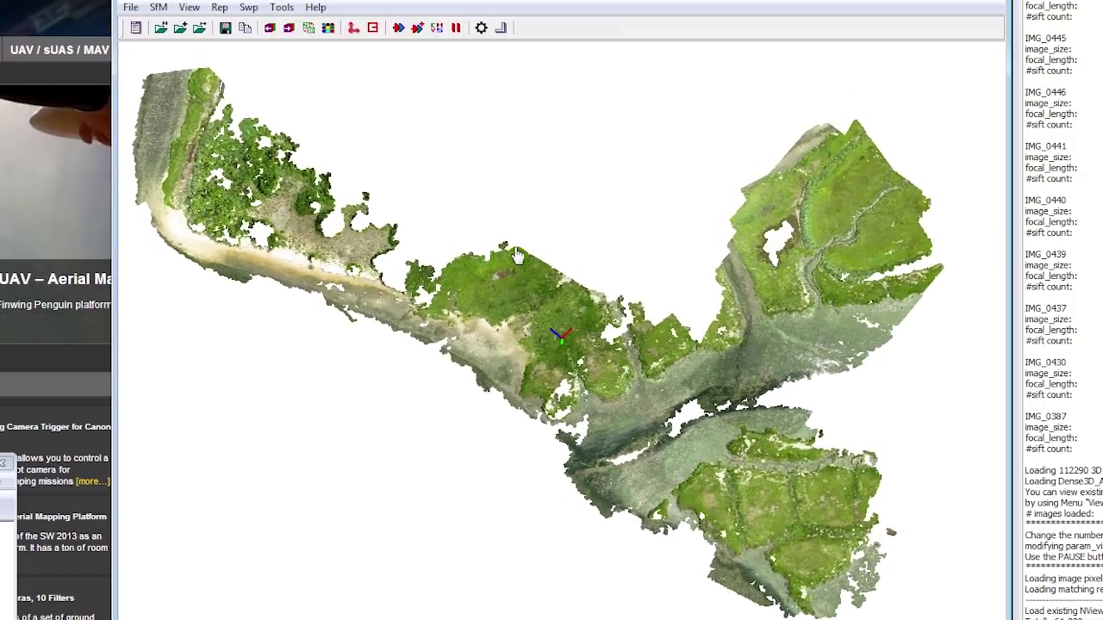
left_click_drag(517, 257, 524, 175)
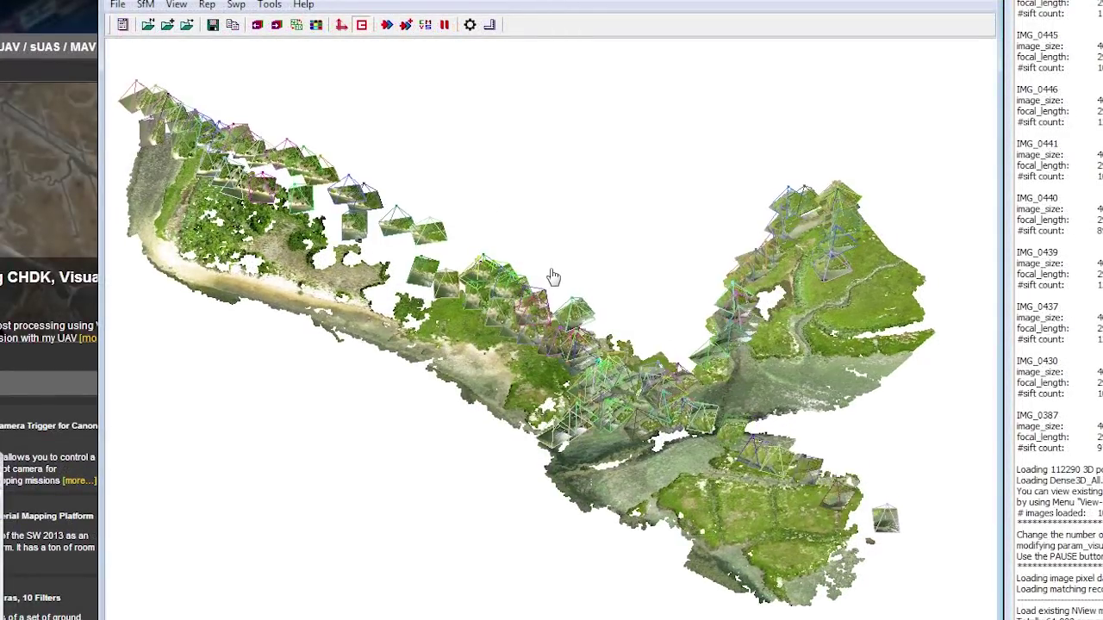
left_click_drag(554, 332, 558, 360)
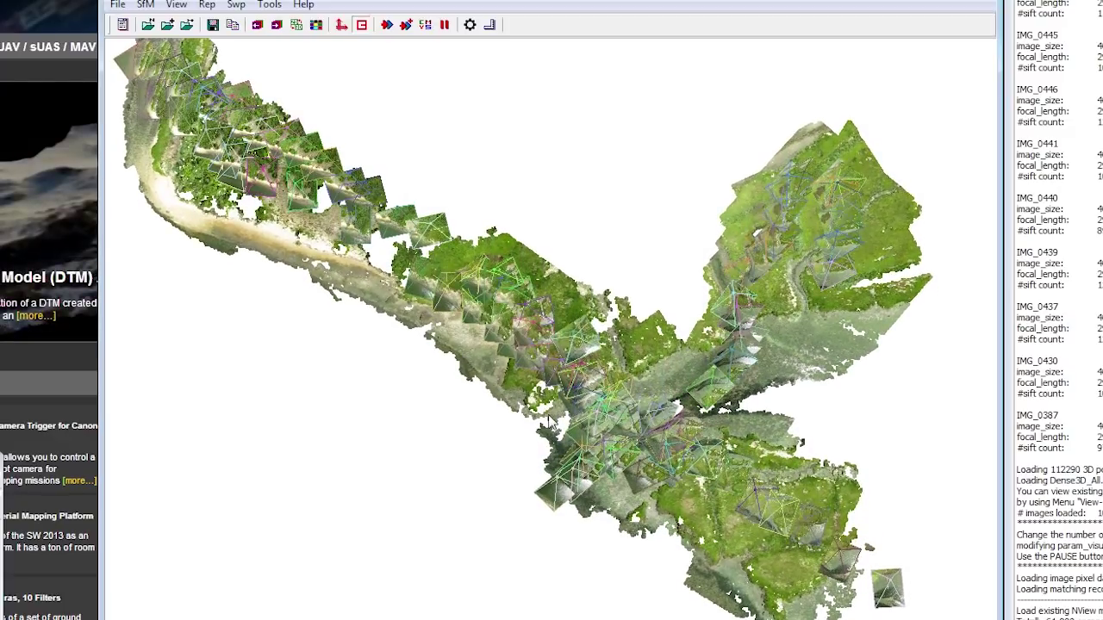
scroll(592, 415, "up", 5)
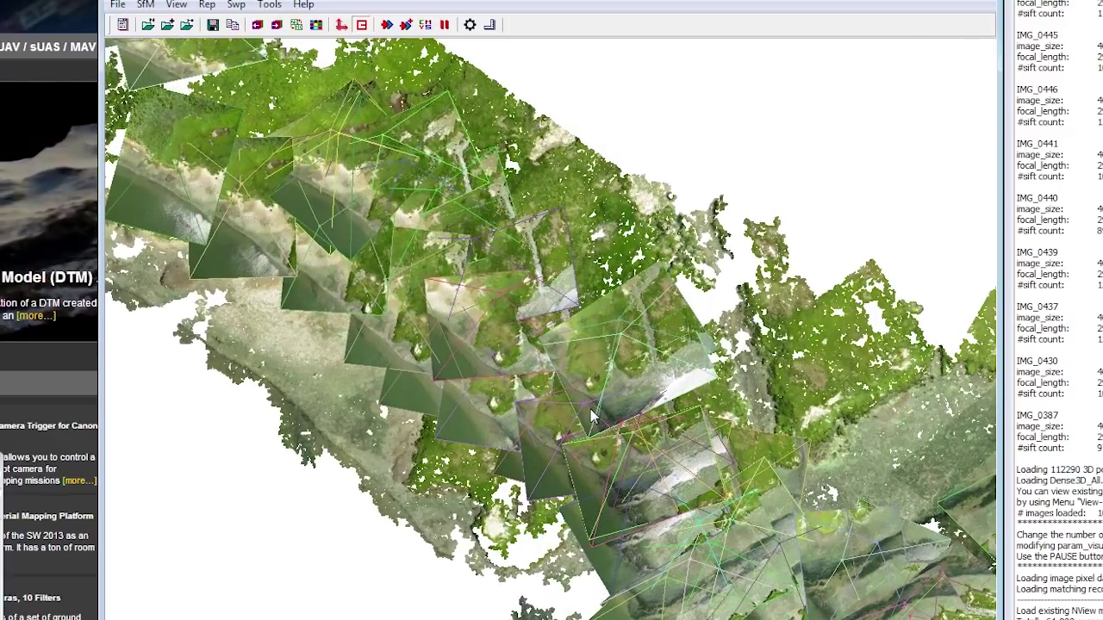
left_click_drag(603, 414, 614, 347)
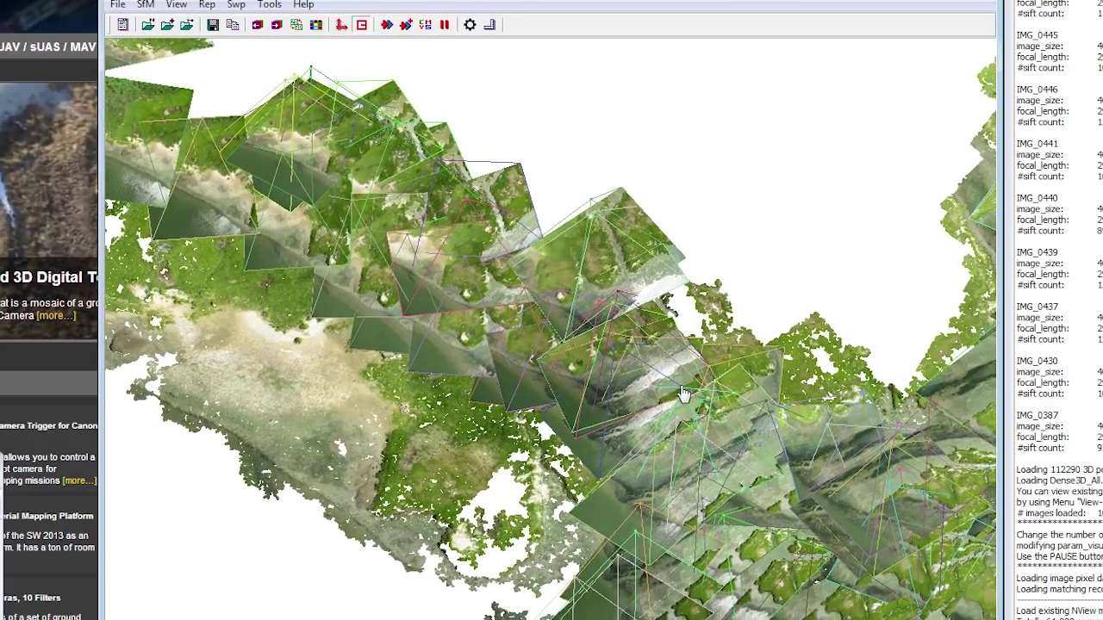